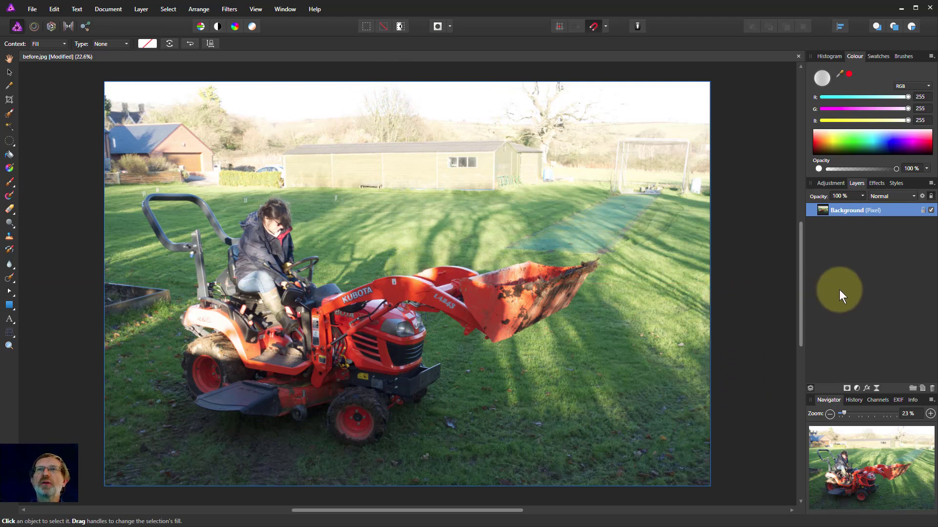
Add a new fill layer above the Background and draw a linear gradient on it from the image's top edge to its bottom edge.
{"action": "left_click", "coordinate": [140, 9]}
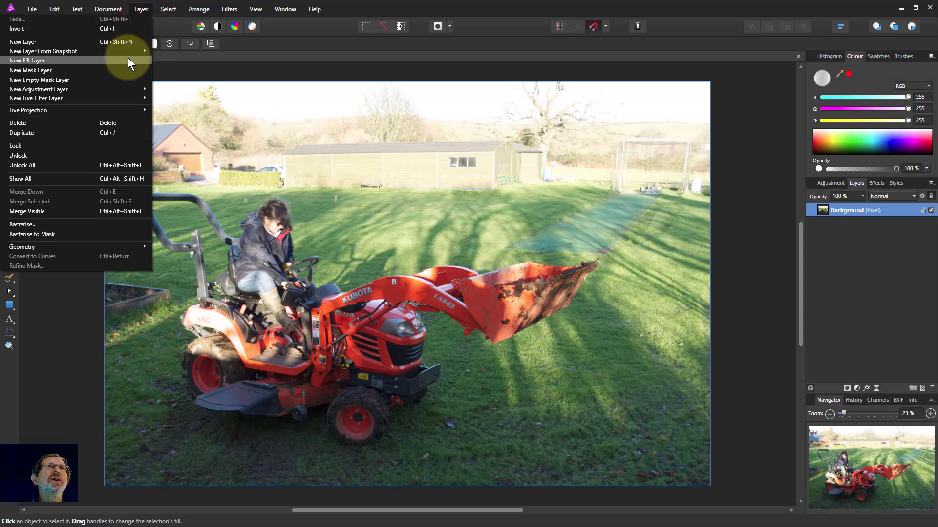
{"action": "left_click", "coordinate": [128, 60]}
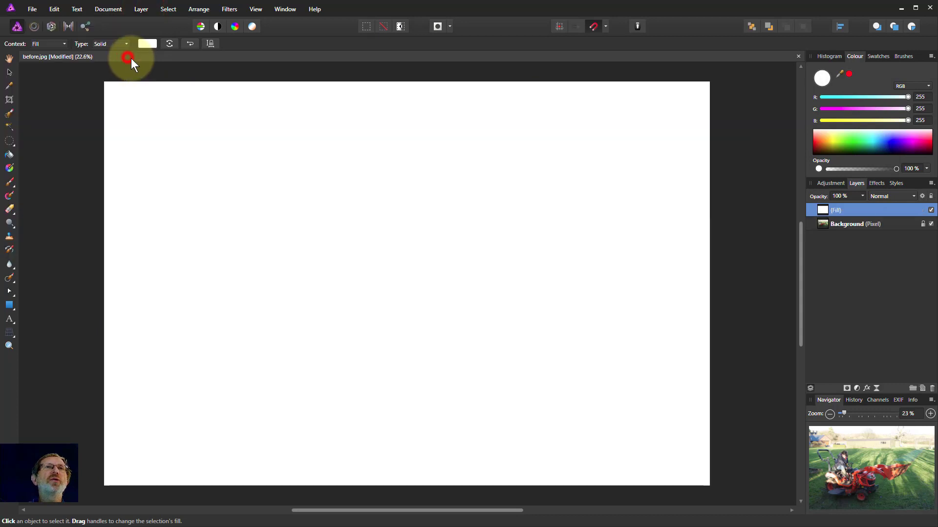
{"action": "left_click", "coordinate": [10, 167]}
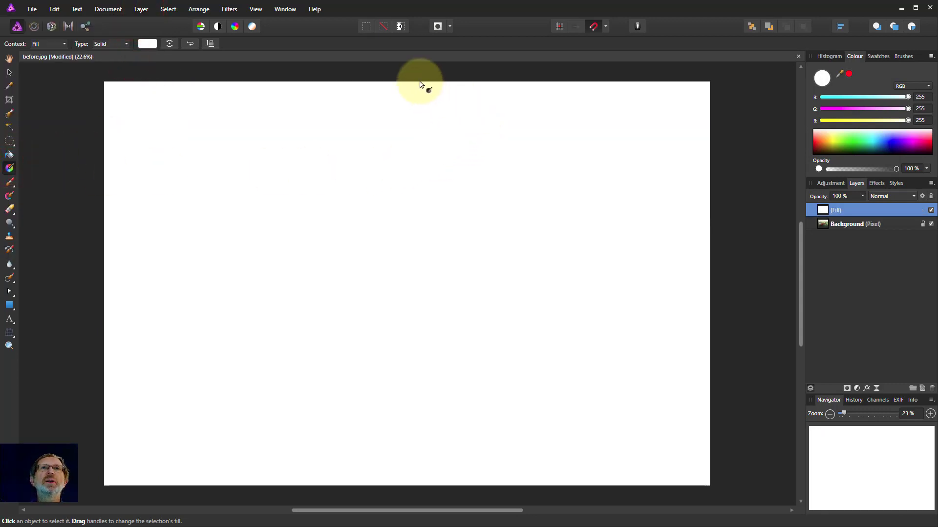
{"action": "left_click_drag", "start_coordinate": [398, 82], "coordinate": [401, 486]}
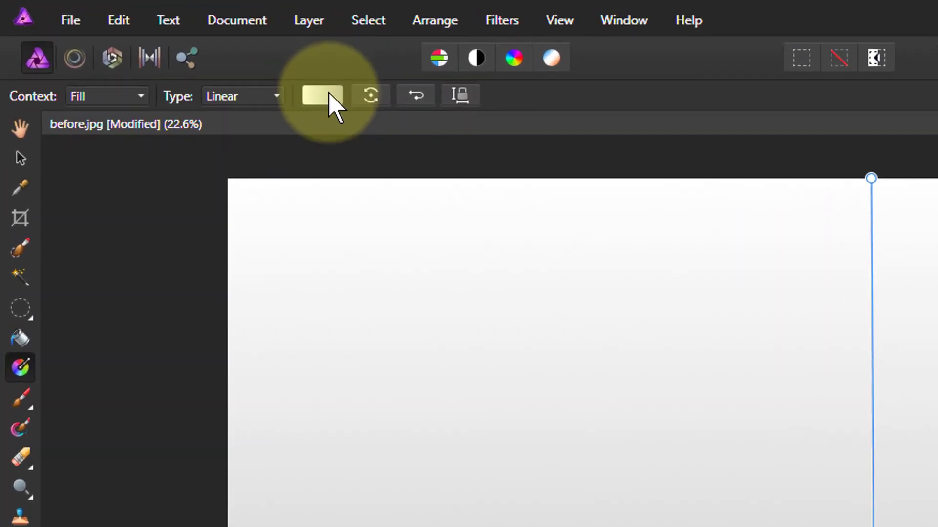
Set the colour of the gradient's start stop to black (RGB 0, 0, 0).
{"action": "left_click", "coordinate": [239, 68]}
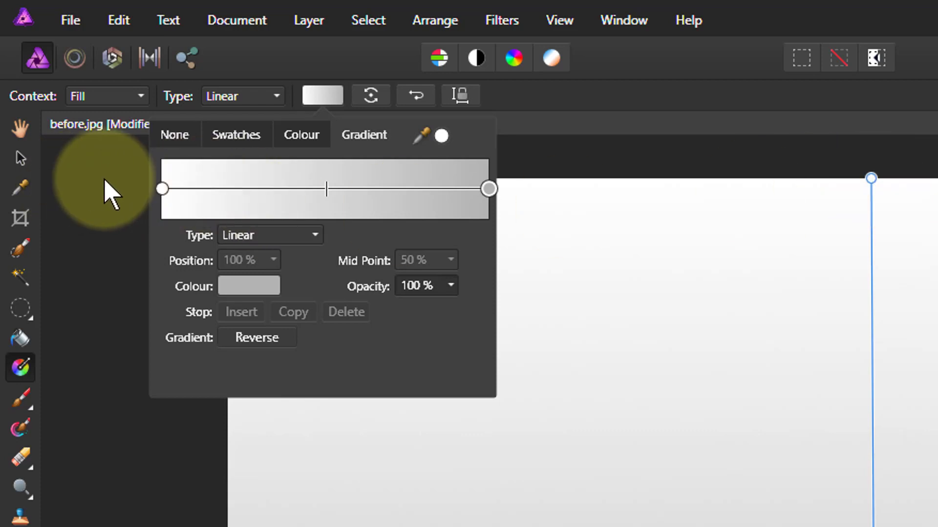
{"action": "left_click", "coordinate": [164, 191]}
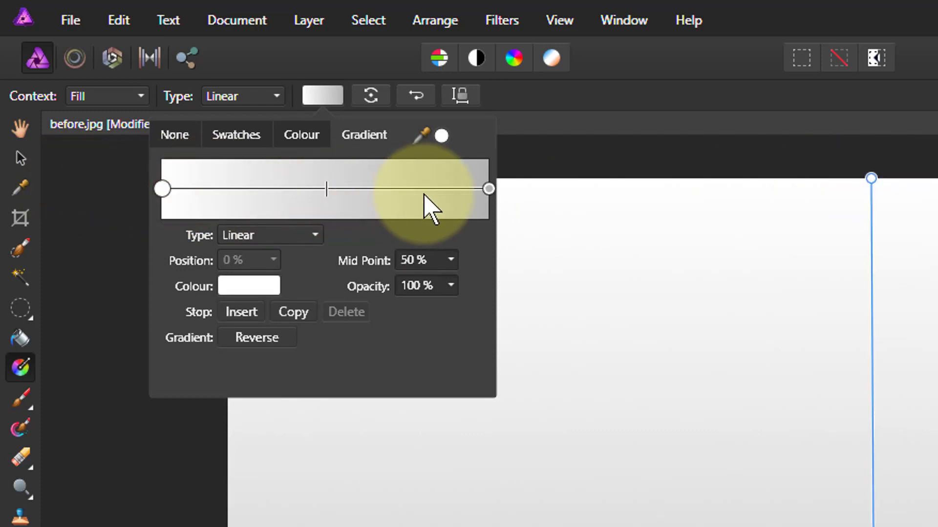
{"action": "left_click", "coordinate": [489, 189]}
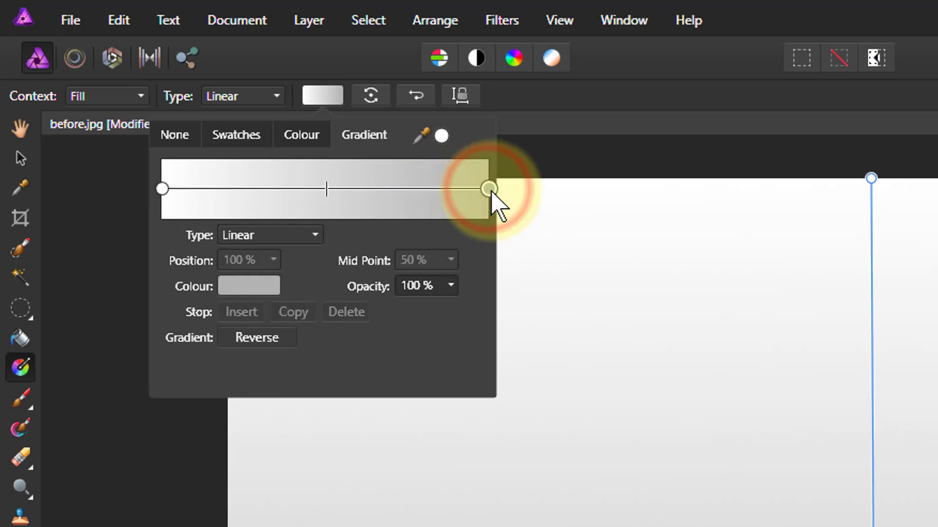
{"action": "left_click", "coordinate": [162, 189]}
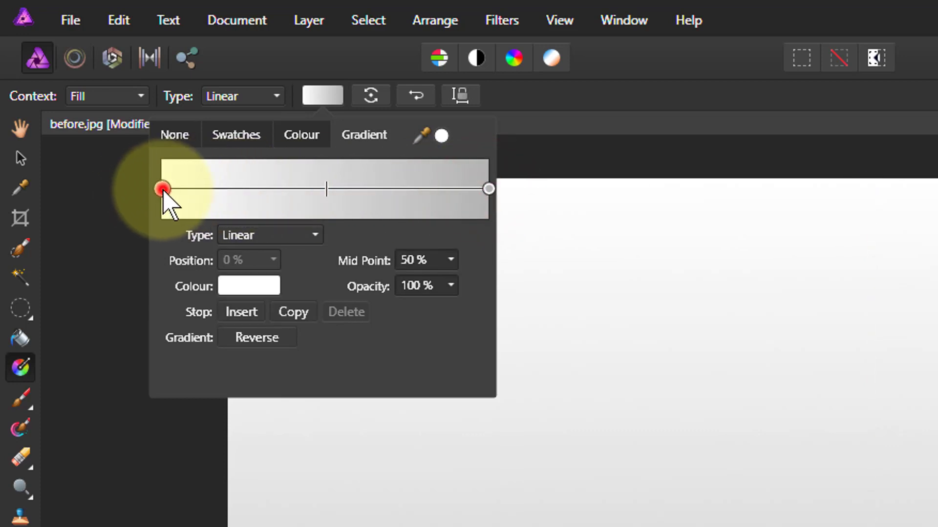
{"action": "left_click", "coordinate": [239, 285]}
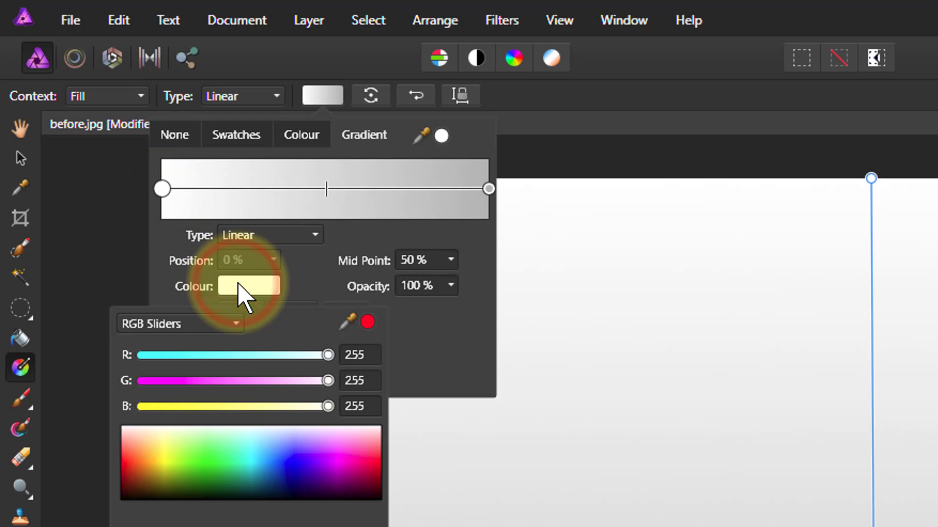
{"action": "left_click_drag", "start_coordinate": [281, 448], "coordinate": [278, 508]}
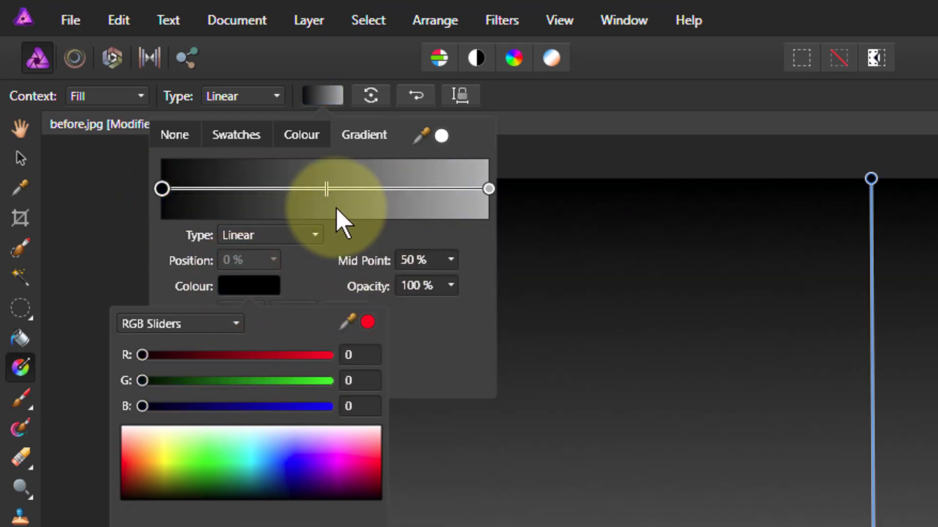
Set the opacity of the gradient's end stop to 0 %.
{"action": "left_click", "coordinate": [488, 189]}
{"action": "left_click", "coordinate": [488, 189]}
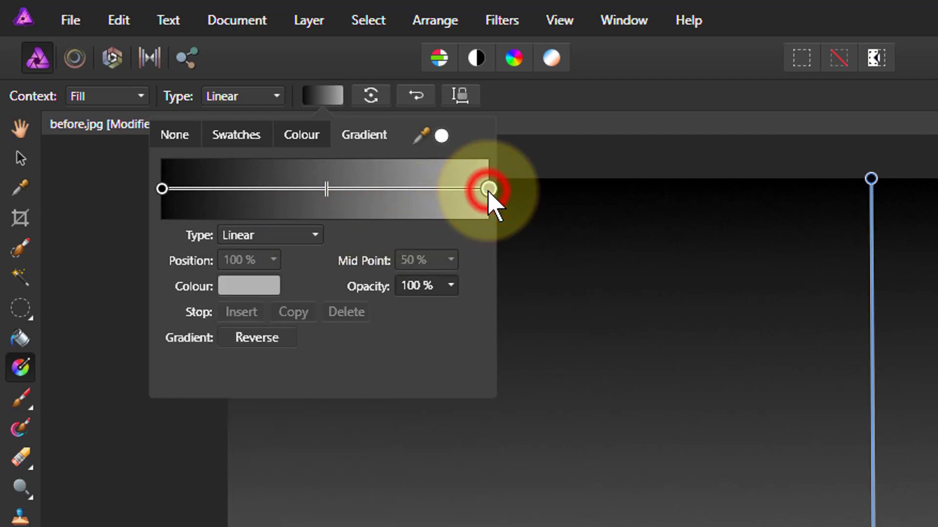
{"action": "left_click", "coordinate": [452, 286]}
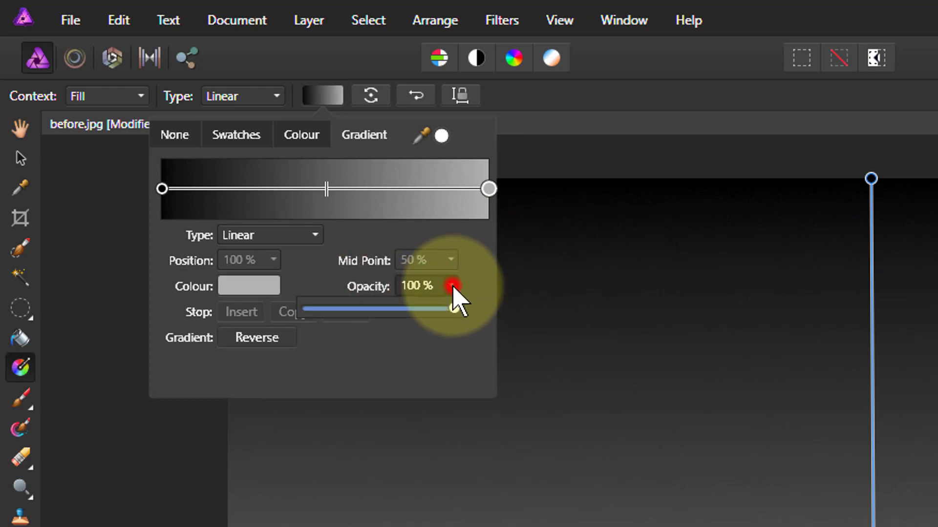
{"action": "left_click_drag", "start_coordinate": [453, 287], "coordinate": [236, 324]}
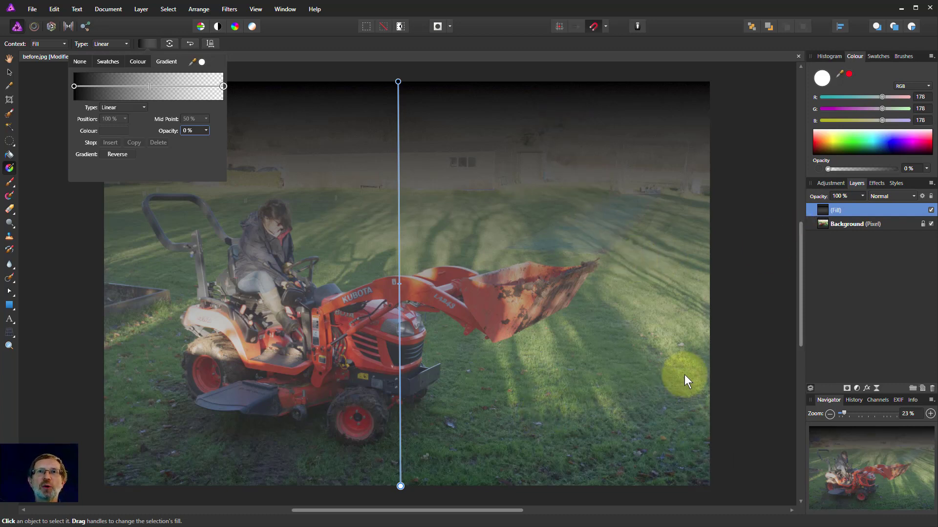
Set the blend mode of the gradient fill layer to Overlay.
{"action": "left_click", "coordinate": [863, 196]}
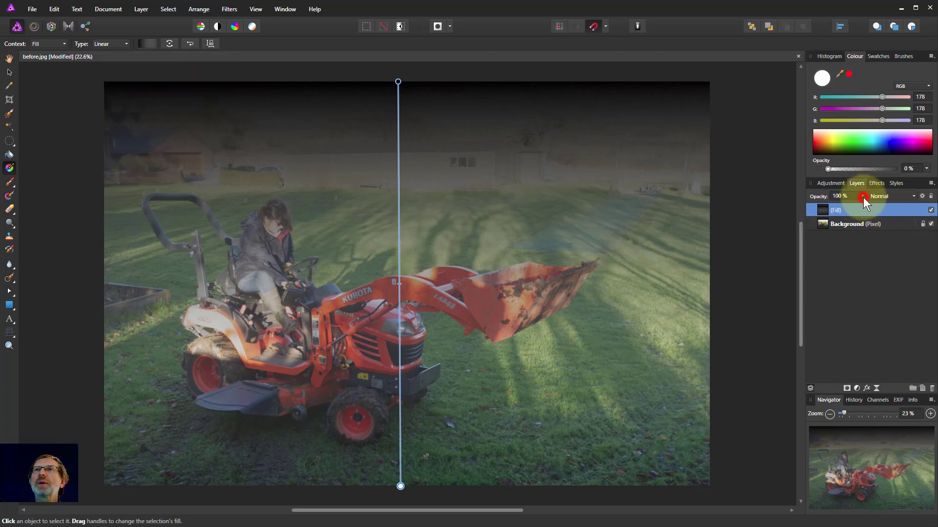
{"action": "left_click_drag", "start_coordinate": [863, 211], "coordinate": [883, 204]}
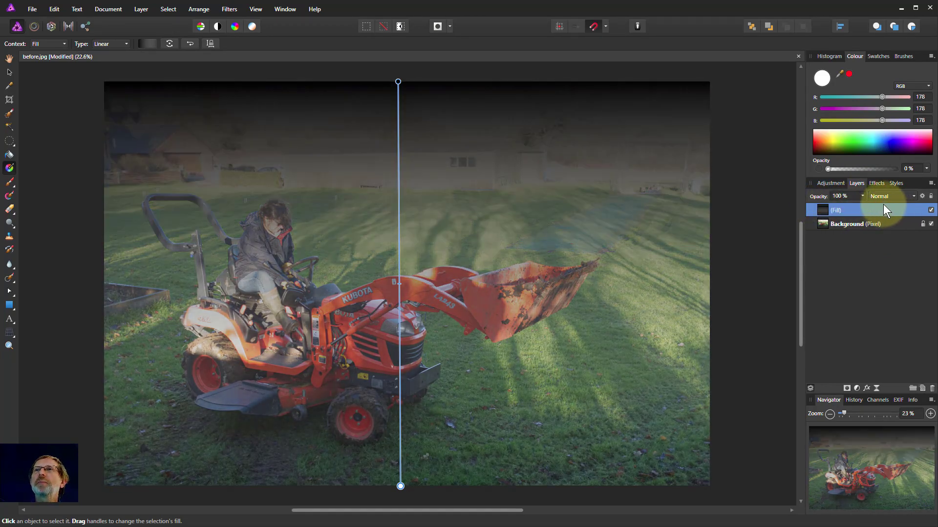
{"action": "left_click", "coordinate": [910, 195]}
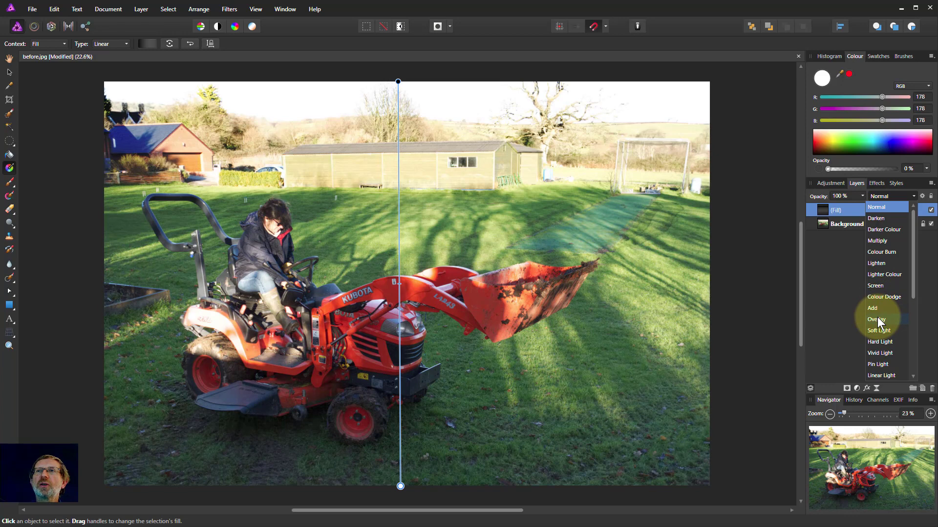
{"action": "left_click", "coordinate": [877, 318]}
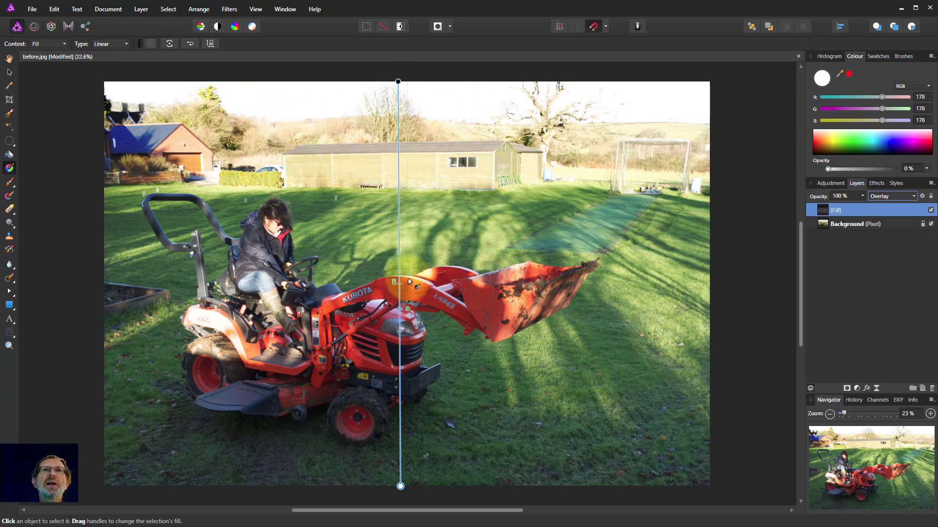
Hide the Background layer and shift both ends of the gradient line towards the image's vertical centre line.
{"action": "left_click", "coordinate": [931, 225]}
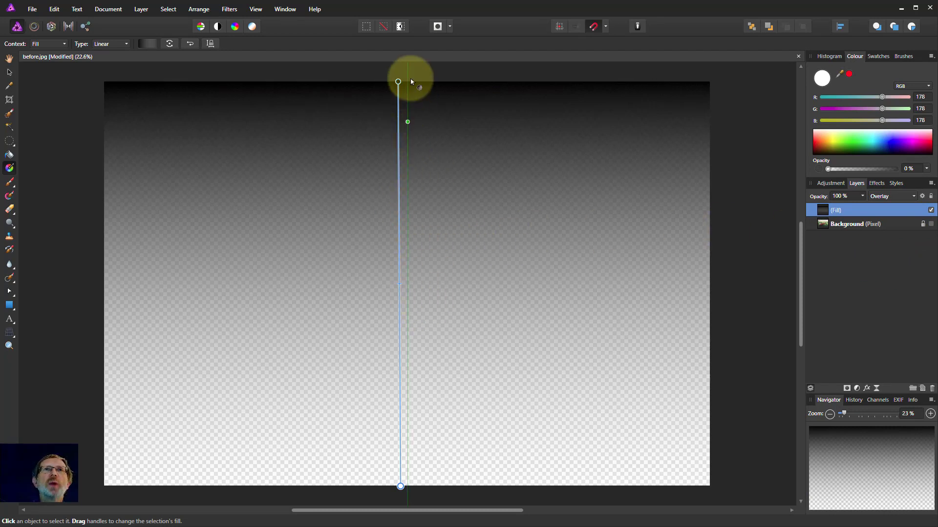
{"action": "mouse_move", "coordinate": [400, 81]}
{"action": "left_mouse_down"}
{"action": "mouse_move", "coordinate": [407, 162]}
{"action": "mouse_move", "coordinate": [402, 81]}
{"action": "left_mouse_up"}
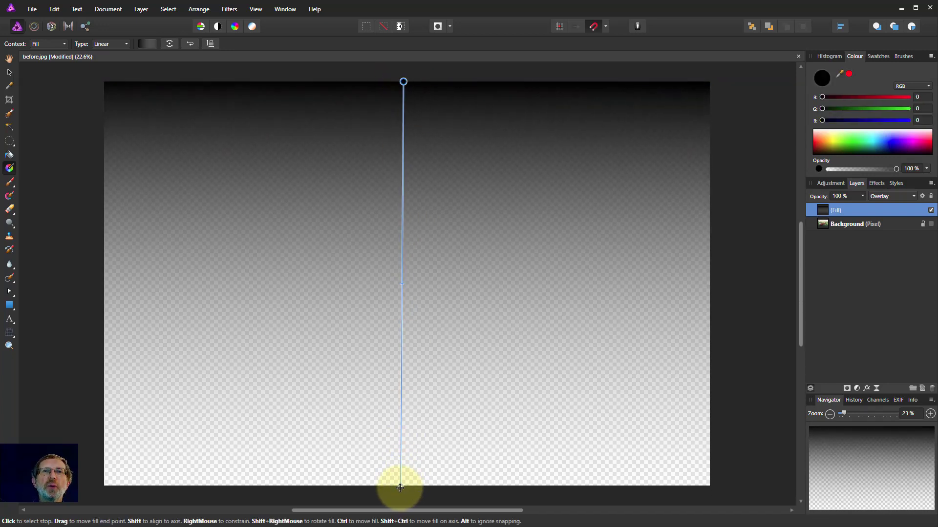
{"action": "mouse_move", "coordinate": [400, 480]}
{"action": "left_mouse_down"}
{"action": "mouse_move", "coordinate": [408, 264]}
{"action": "mouse_move", "coordinate": [407, 485]}
{"action": "left_mouse_up"}
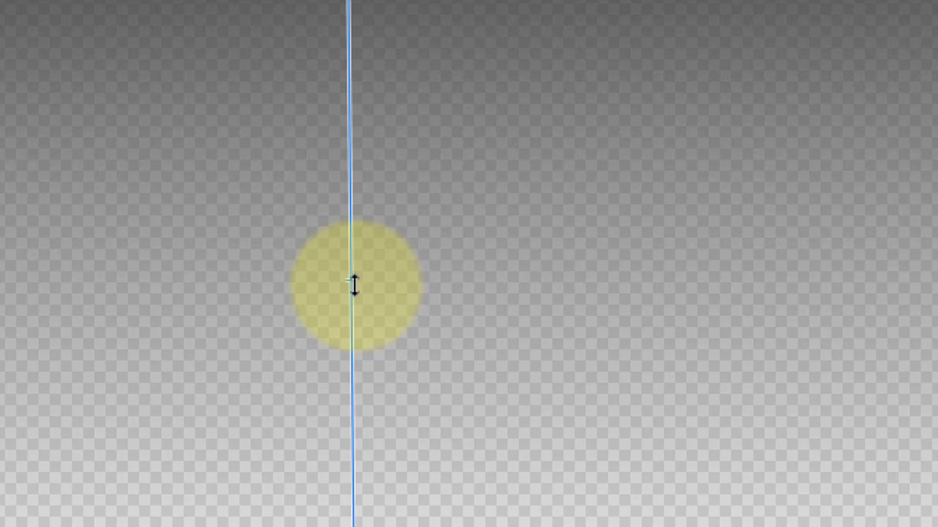
Show the Background layer again and move the gradient's midpoint down to 68 %.
{"action": "left_click_drag", "start_coordinate": [352, 284], "coordinate": [381, 224]}
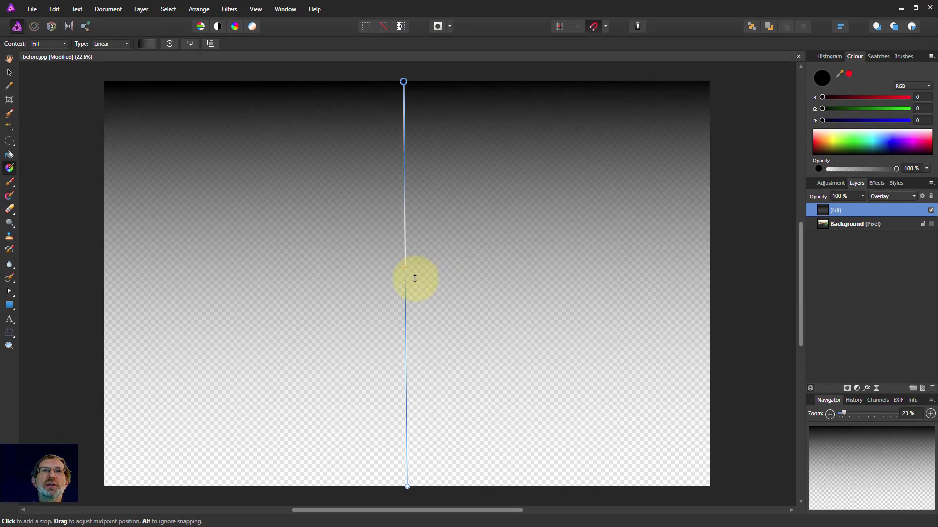
{"action": "left_click_drag", "start_coordinate": [414, 279], "coordinate": [414, 293]}
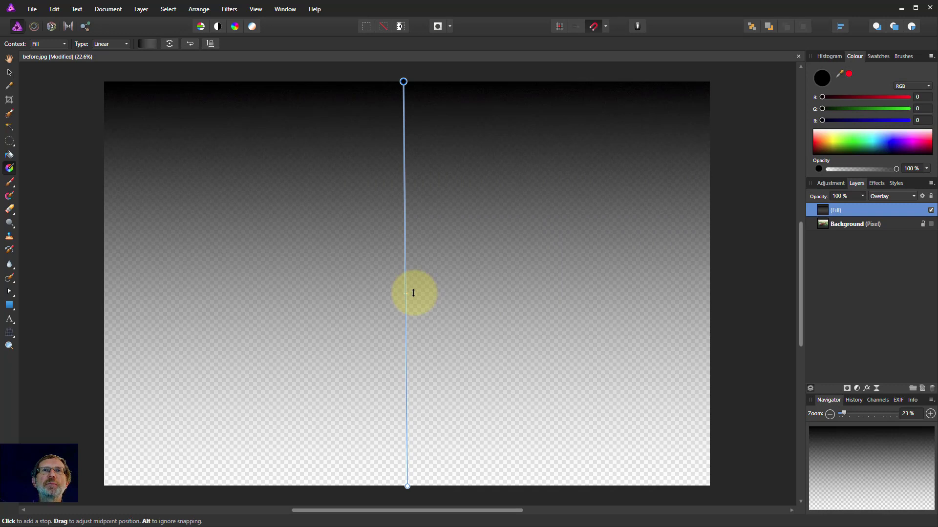
{"action": "left_click", "coordinate": [931, 224]}
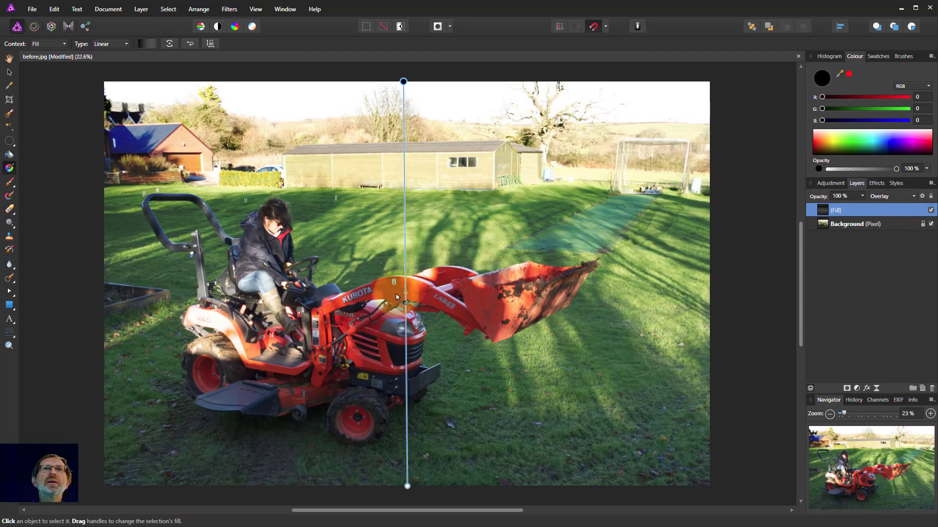
{"action": "left_click_drag", "start_coordinate": [404, 293], "coordinate": [407, 334]}
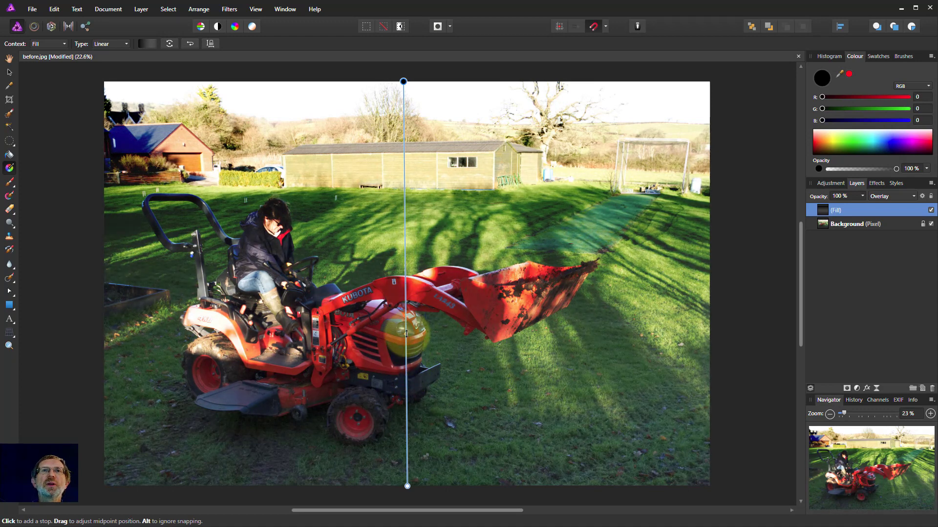
{"action": "left_click", "coordinate": [146, 43]}
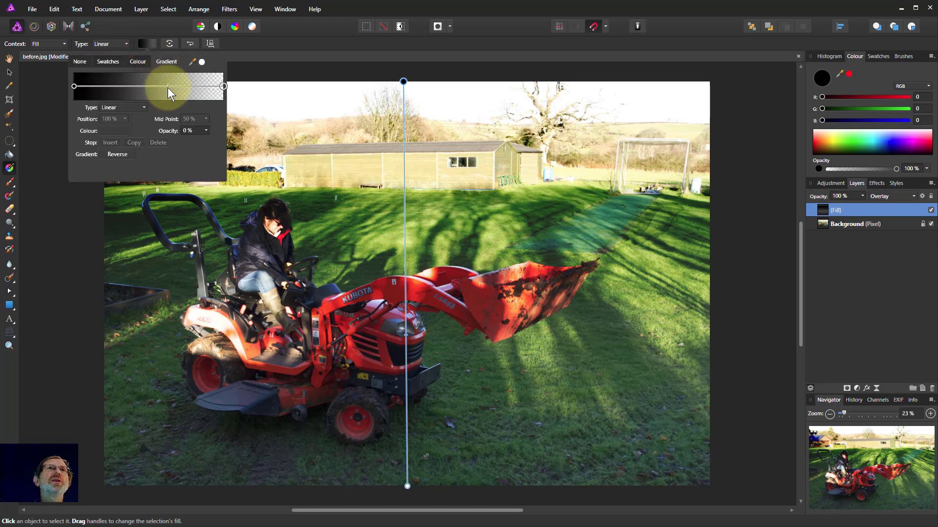
{"action": "mouse_move", "coordinate": [169, 87]}
{"action": "left_mouse_down"}
{"action": "mouse_move", "coordinate": [138, 86]}
{"action": "mouse_move", "coordinate": [192, 86]}
{"action": "mouse_move", "coordinate": [174, 86]}
{"action": "left_mouse_up"}
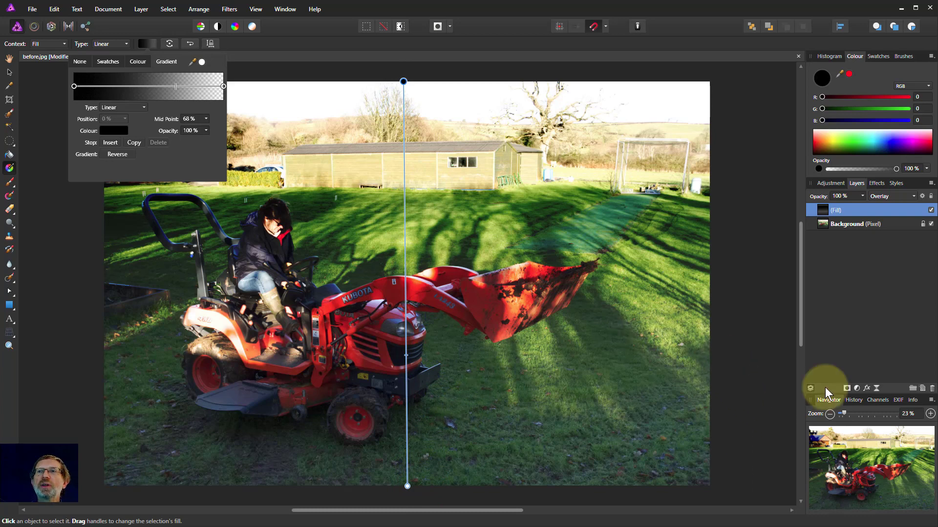
Add a second fill layer on top and draw a linear gradient on it from the bottom centre to the top centre.
{"action": "left_click", "coordinate": [139, 10]}
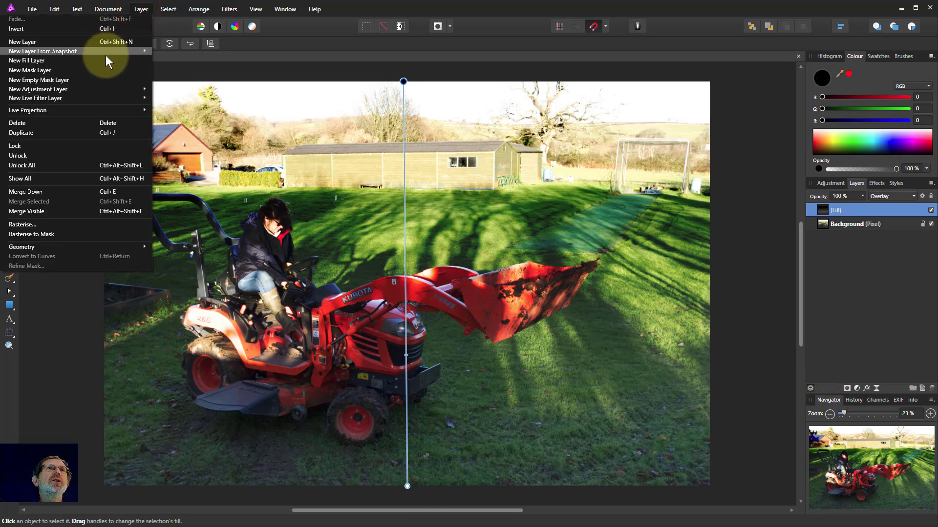
{"action": "left_click", "coordinate": [105, 59]}
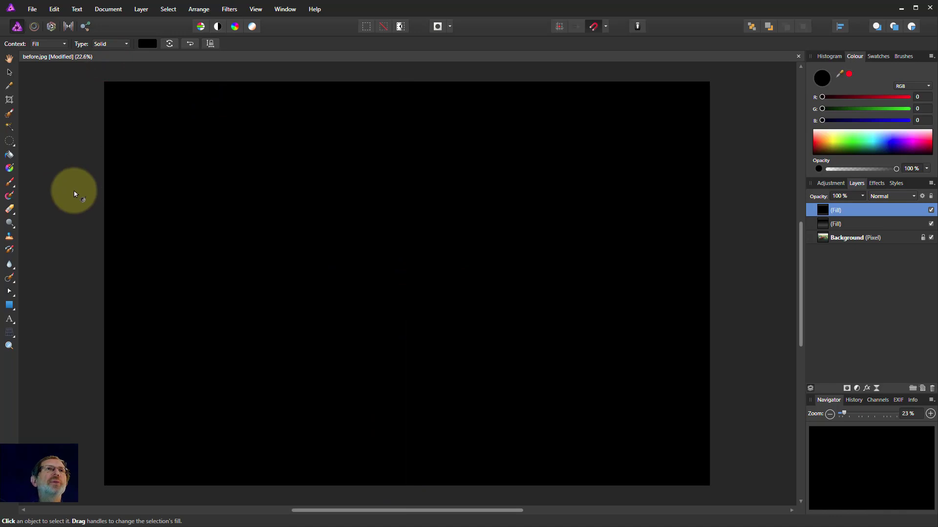
{"action": "left_click", "coordinate": [10, 169]}
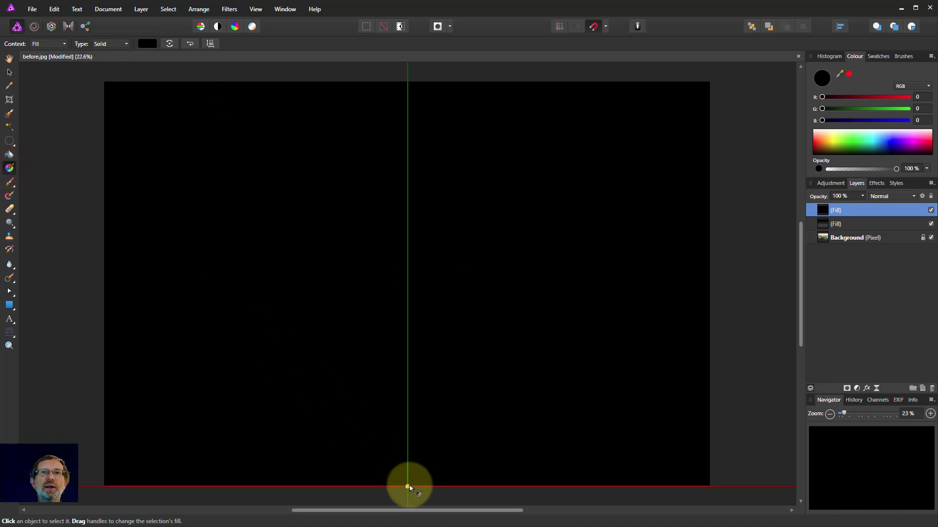
{"action": "left_click_drag", "start_coordinate": [408, 487], "coordinate": [406, 81]}
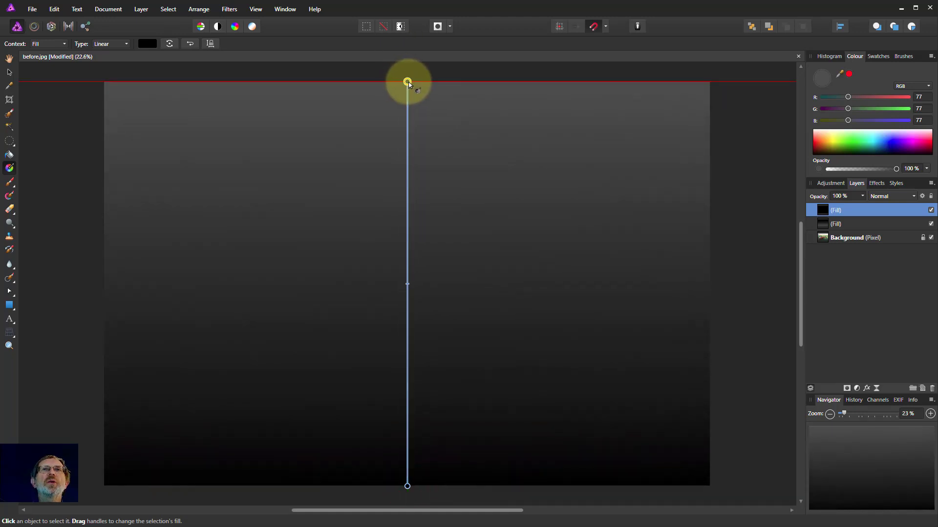
Set the colour of the second gradient's start stop to white (RGB 255, 255, 255).
{"action": "left_click", "coordinate": [149, 44]}
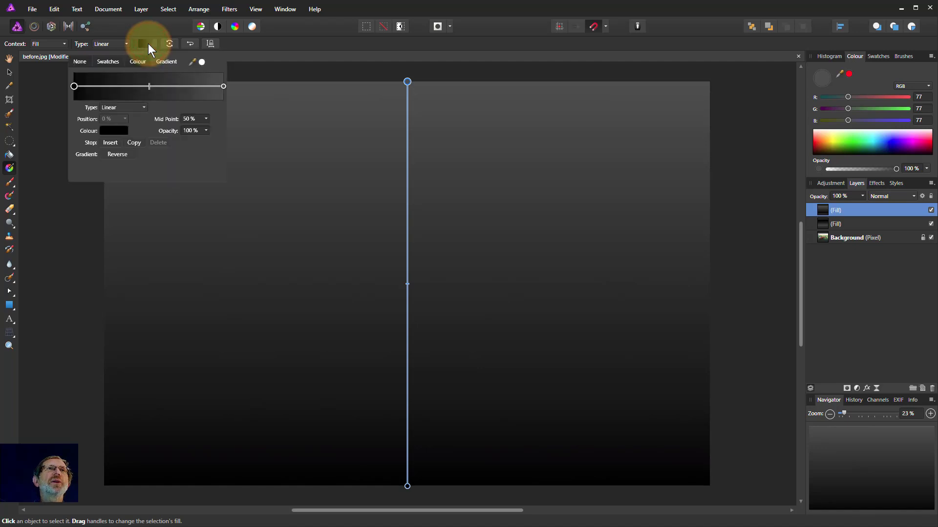
{"action": "left_click", "coordinate": [74, 86]}
{"action": "left_click", "coordinate": [115, 131]}
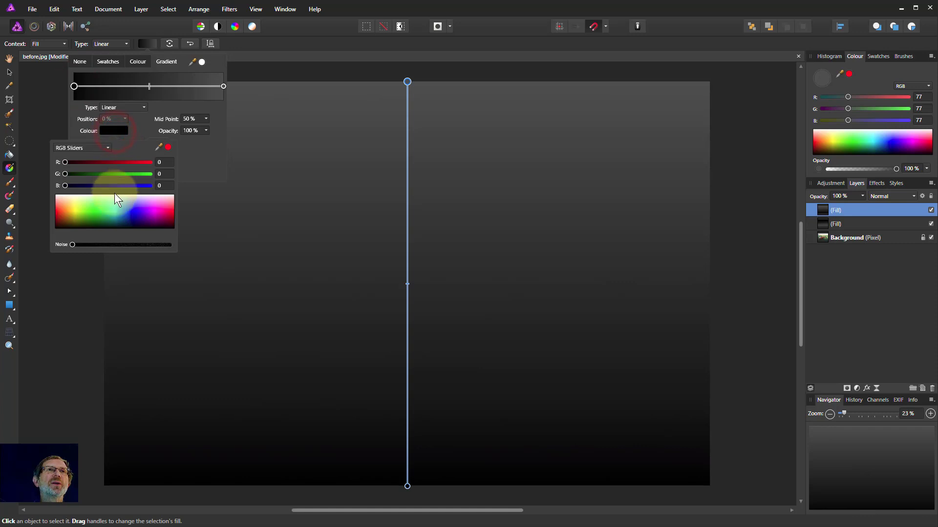
{"action": "left_click_drag", "start_coordinate": [98, 209], "coordinate": [104, 184]}
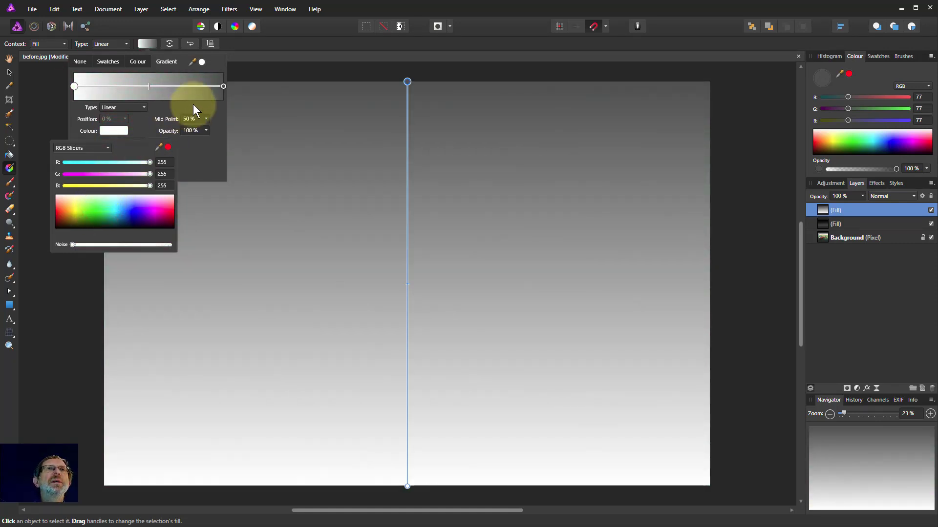
Make the end stop of the second gradient fully transparent by setting its opacity to 0 %.
{"action": "left_click", "coordinate": [222, 86]}
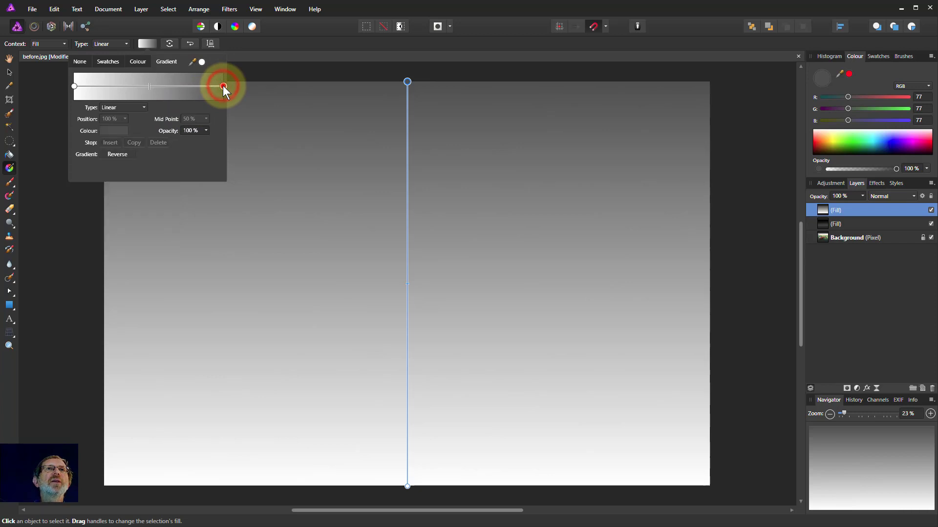
{"action": "left_click", "coordinate": [207, 131]}
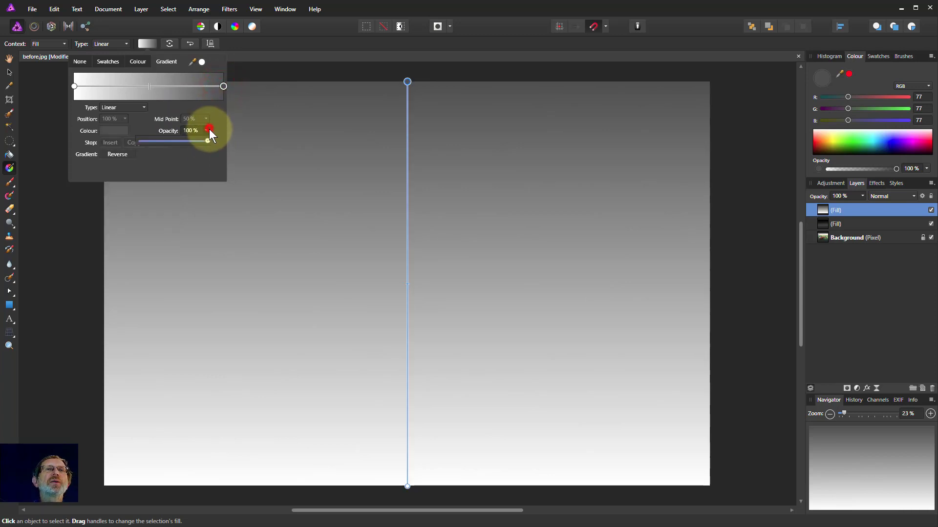
{"action": "left_click_drag", "start_coordinate": [176, 141], "coordinate": [102, 141]}
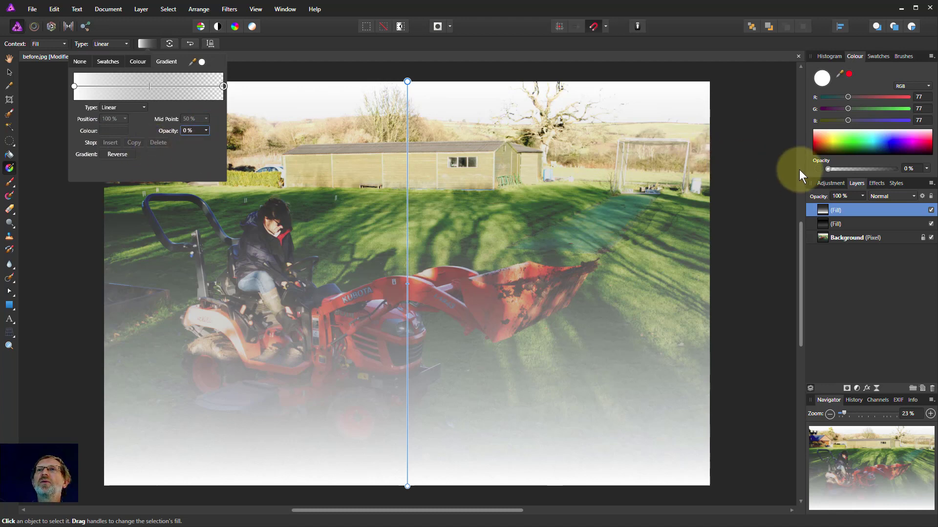
Set the top fill layer's blend mode to Overlay and move its gradient midpoint down to about a third of the image height above the bottom edge.
{"action": "left_click", "coordinate": [909, 198]}
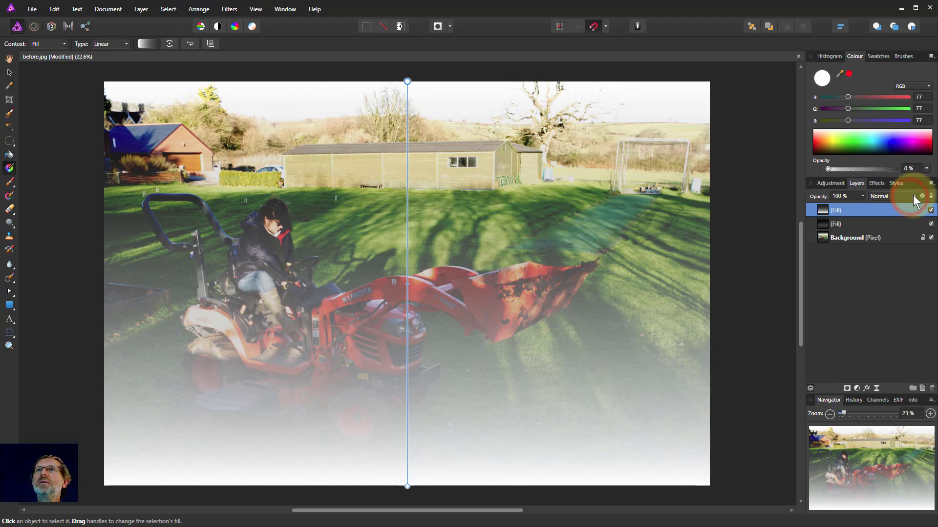
{"action": "left_click", "coordinate": [913, 197]}
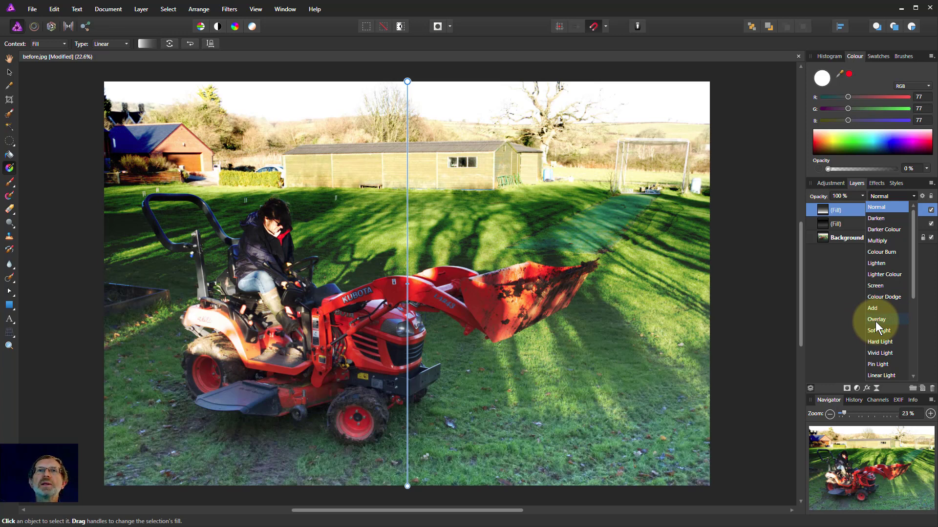
{"action": "left_click", "coordinate": [876, 321]}
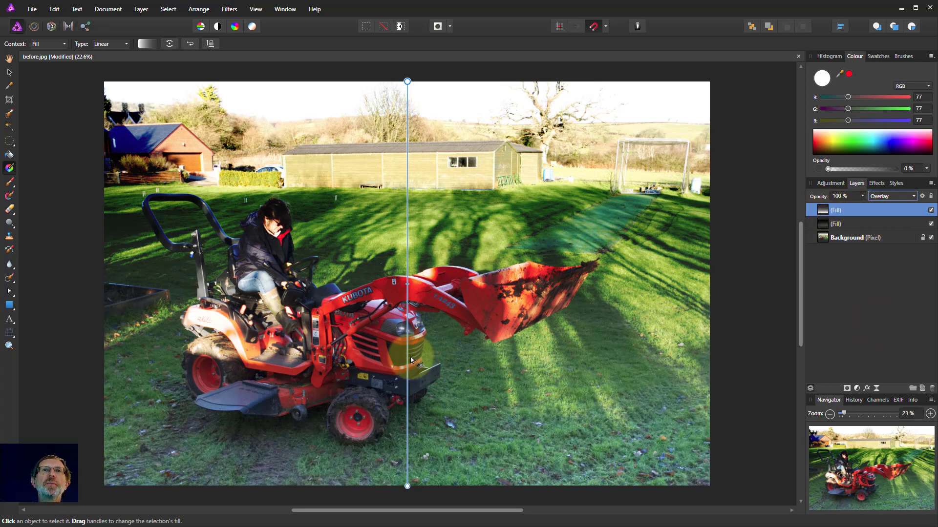
{"action": "left_click_drag", "start_coordinate": [406, 286], "coordinate": [404, 339]}
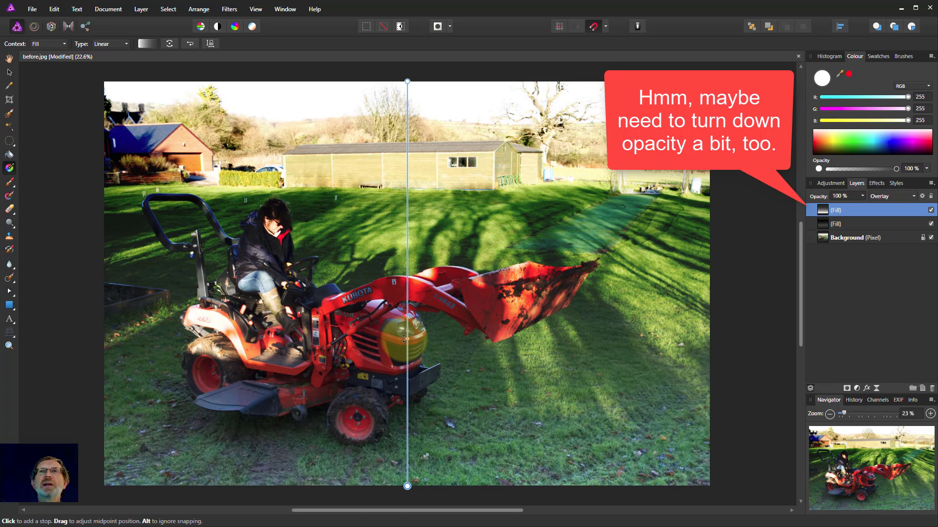
Reduce the opacity of the lower, dark gradient fill layer to 82 %.
{"action": "left_click", "coordinate": [822, 226]}
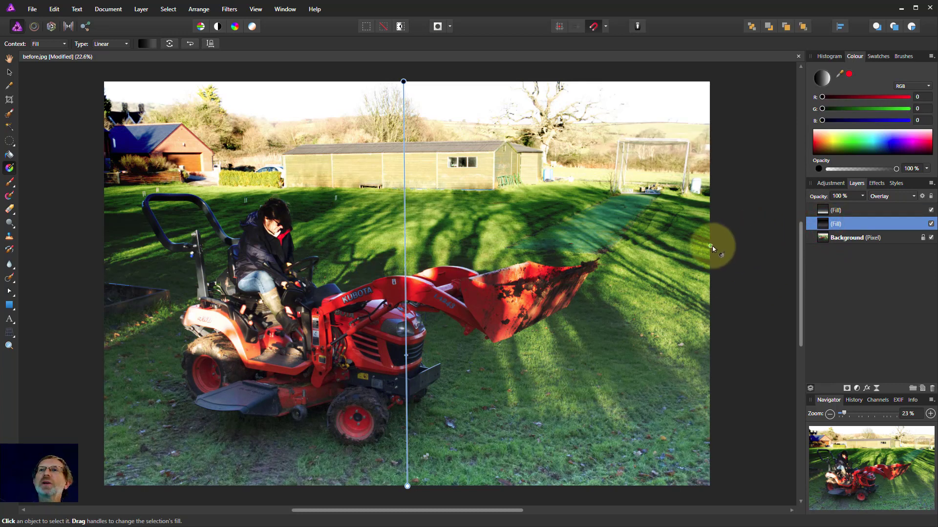
{"action": "mouse_move", "coordinate": [863, 197]}
{"action": "left_mouse_down"}
{"action": "mouse_move", "coordinate": [854, 210]}
{"action": "mouse_move", "coordinate": [833, 209]}
{"action": "mouse_move", "coordinate": [851, 210]}
{"action": "left_mouse_up"}
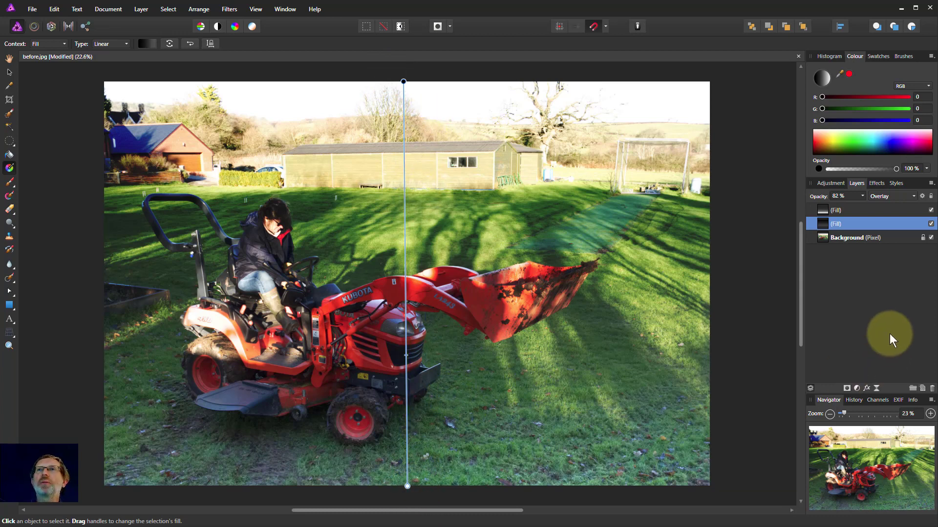
Hide both gradient fill layers and show them again to compare the photo before and after the adjustment.
{"action": "left_click", "coordinate": [930, 210]}
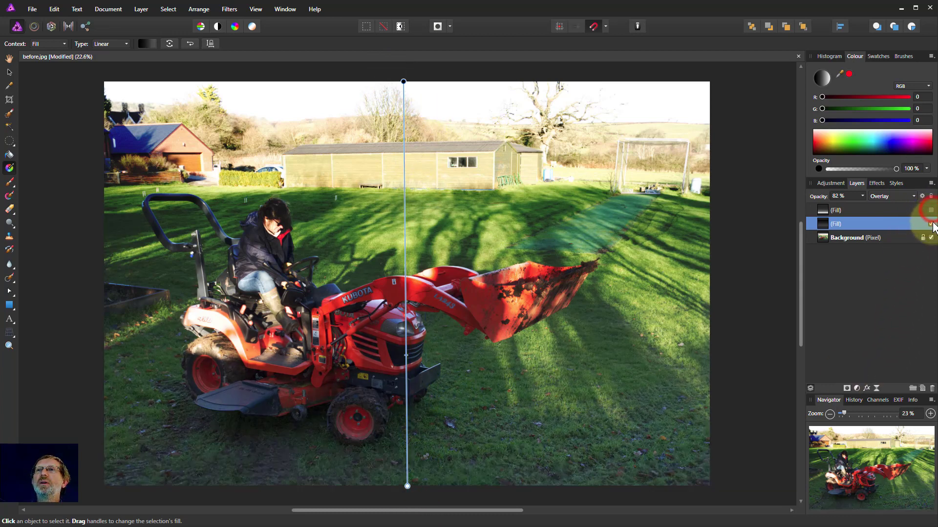
{"action": "left_click", "coordinate": [931, 224]}
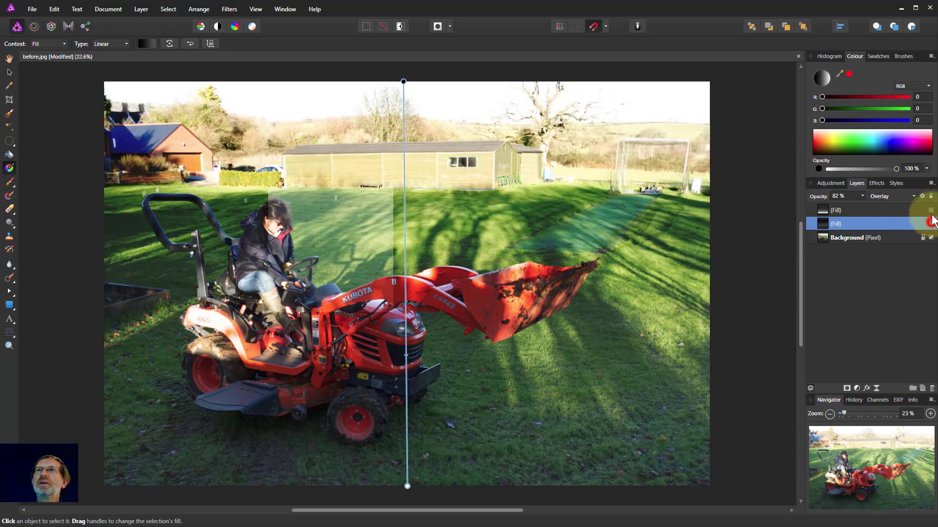
{"action": "left_click", "coordinate": [931, 224]}
{"action": "left_click", "coordinate": [931, 210]}
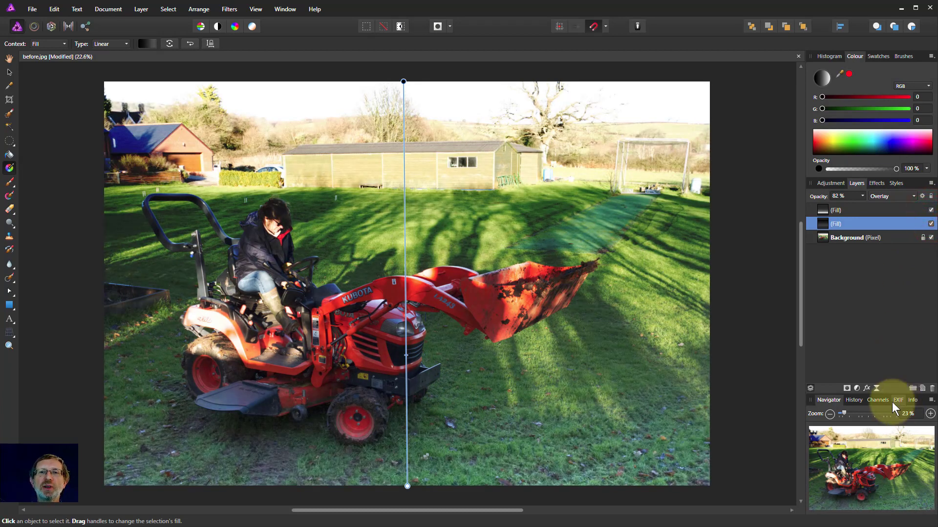